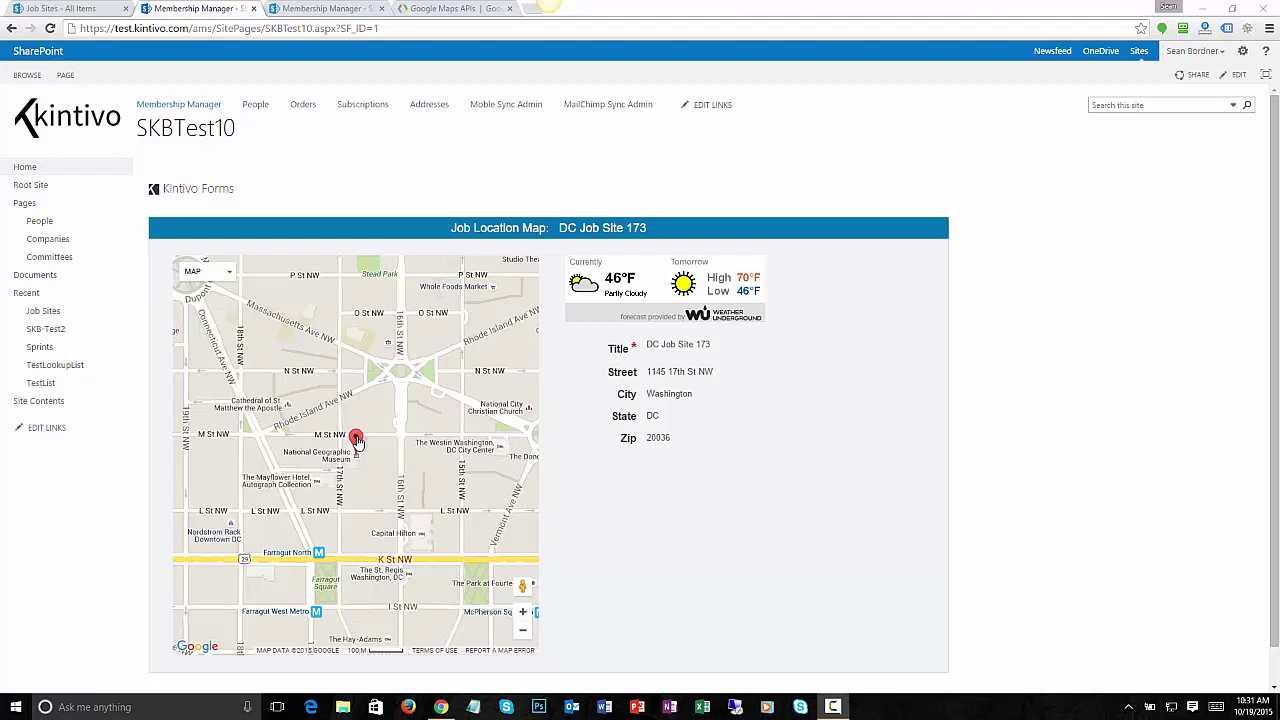
Step: Examine the address columns and the combined Address Label column in the Job Sites list, and return to the map page
left_click(75, 10)
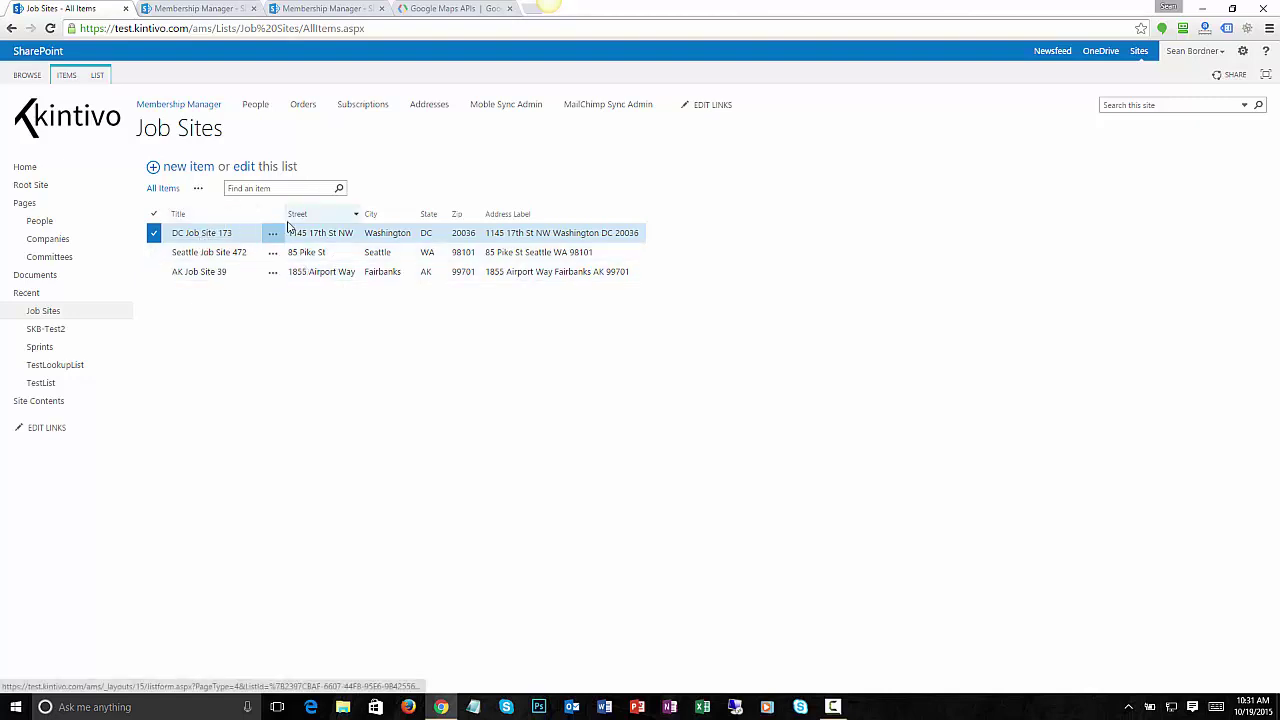
left_click(523, 218)
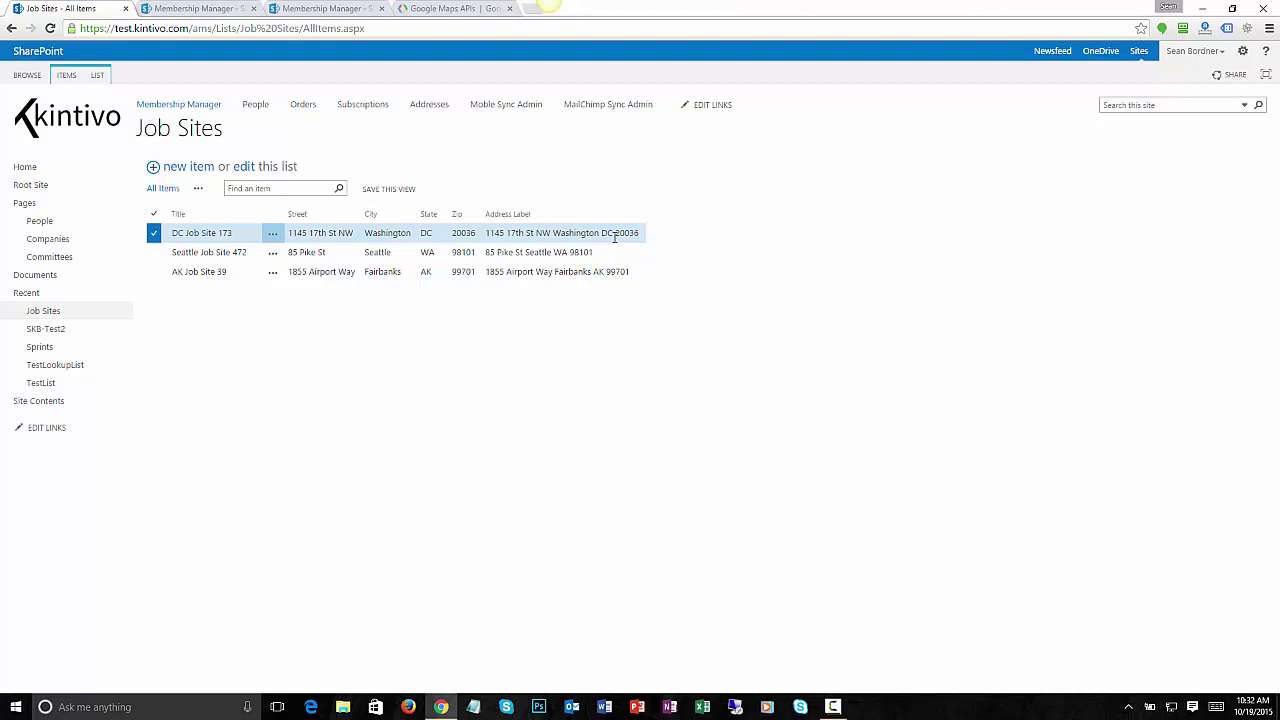
left_click(210, 8)
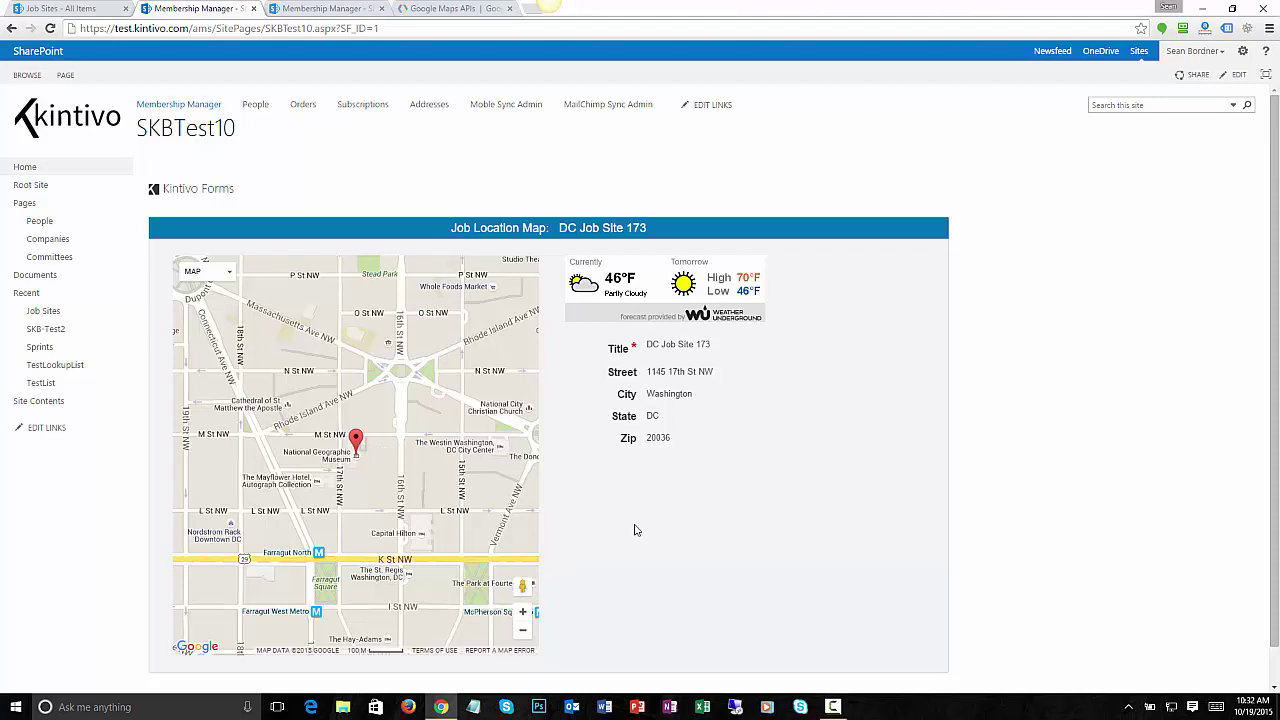
Step: Add a Google Map widget to the first column of the form layout and open its settings
left_click(335, 9)
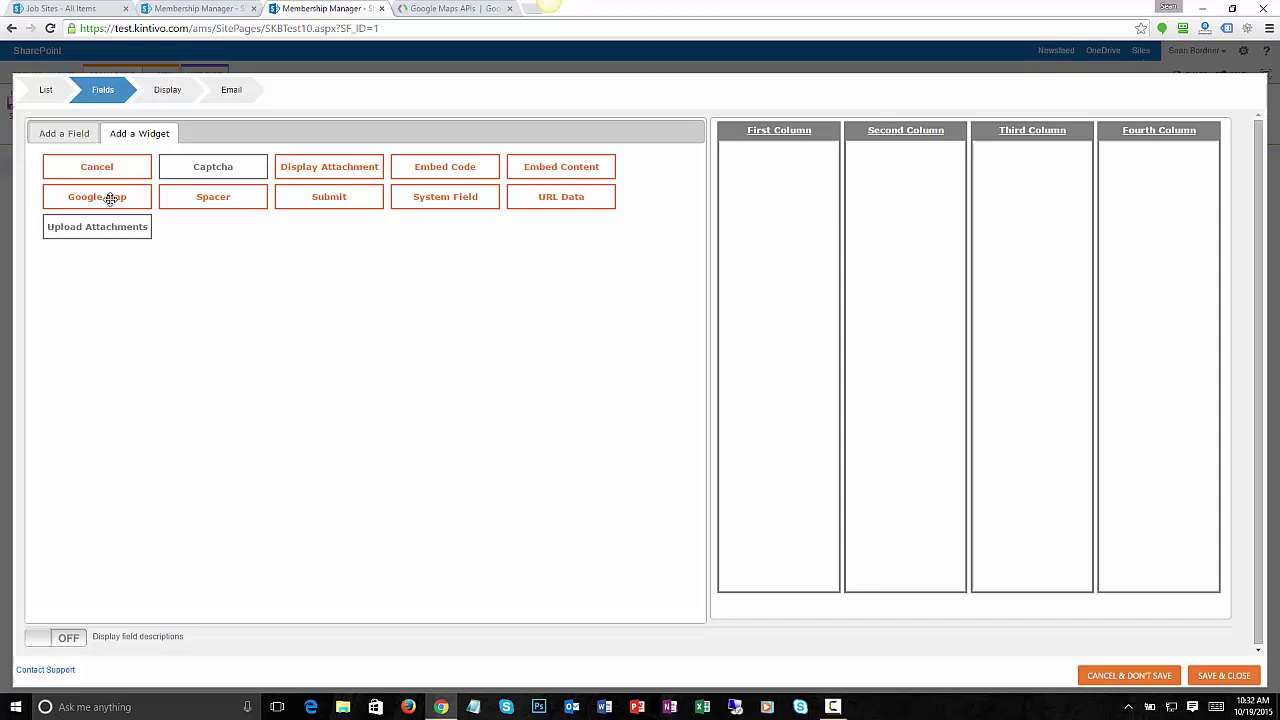
left_click_drag(109, 197, 757, 177)
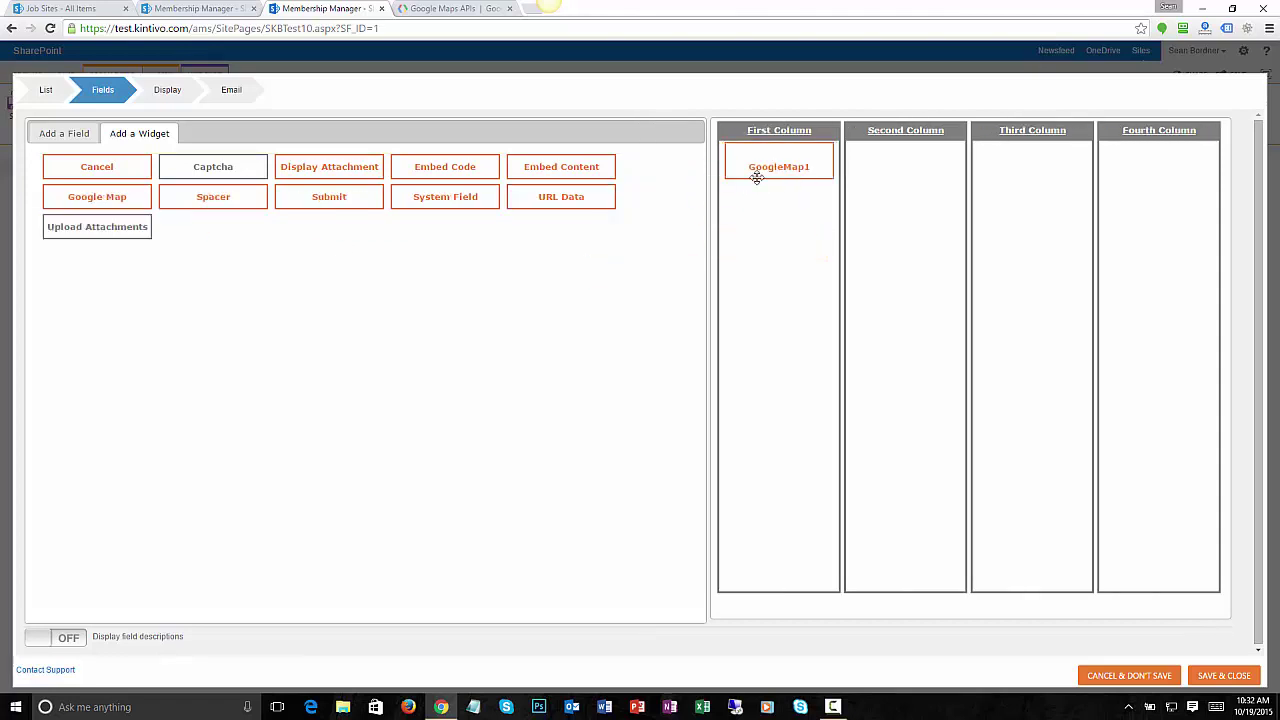
mouse_move(815, 161)
left_click(813, 162)
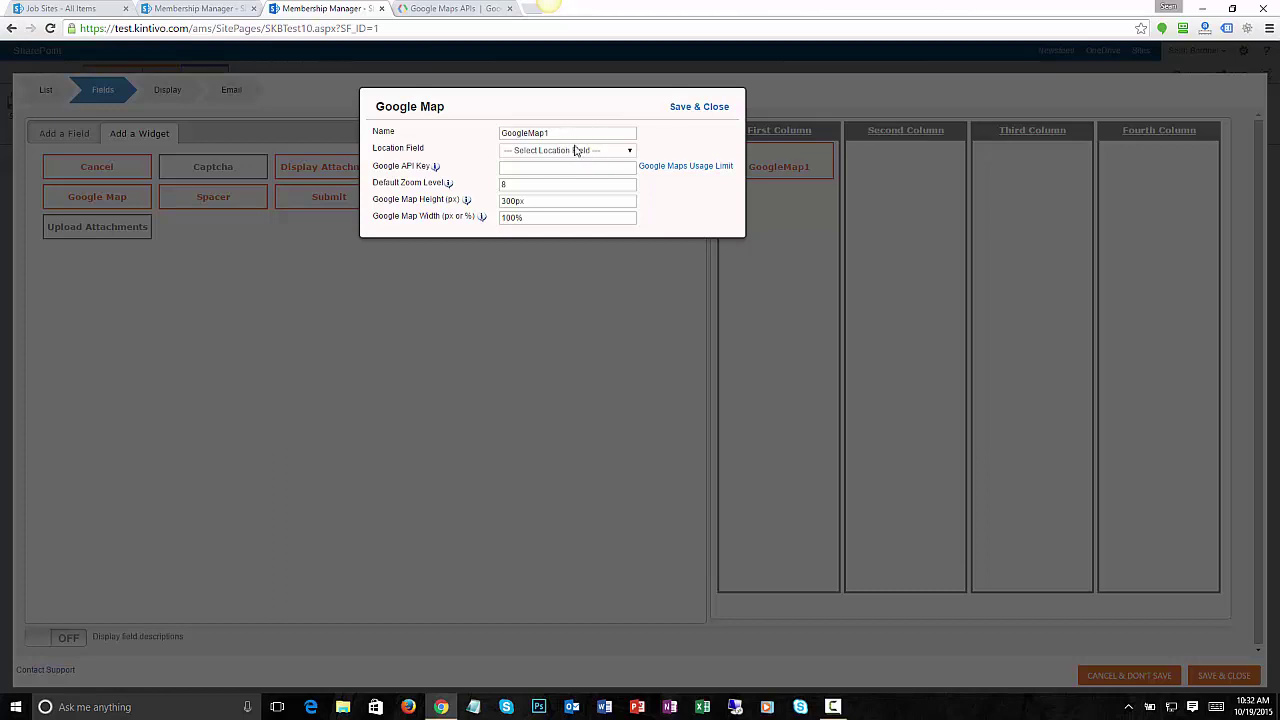
Step: Clear the Google Map widget's name and set its location field to Address Label
left_click_drag(569, 135, 478, 130)
key("BackSpace")
left_click(588, 152)
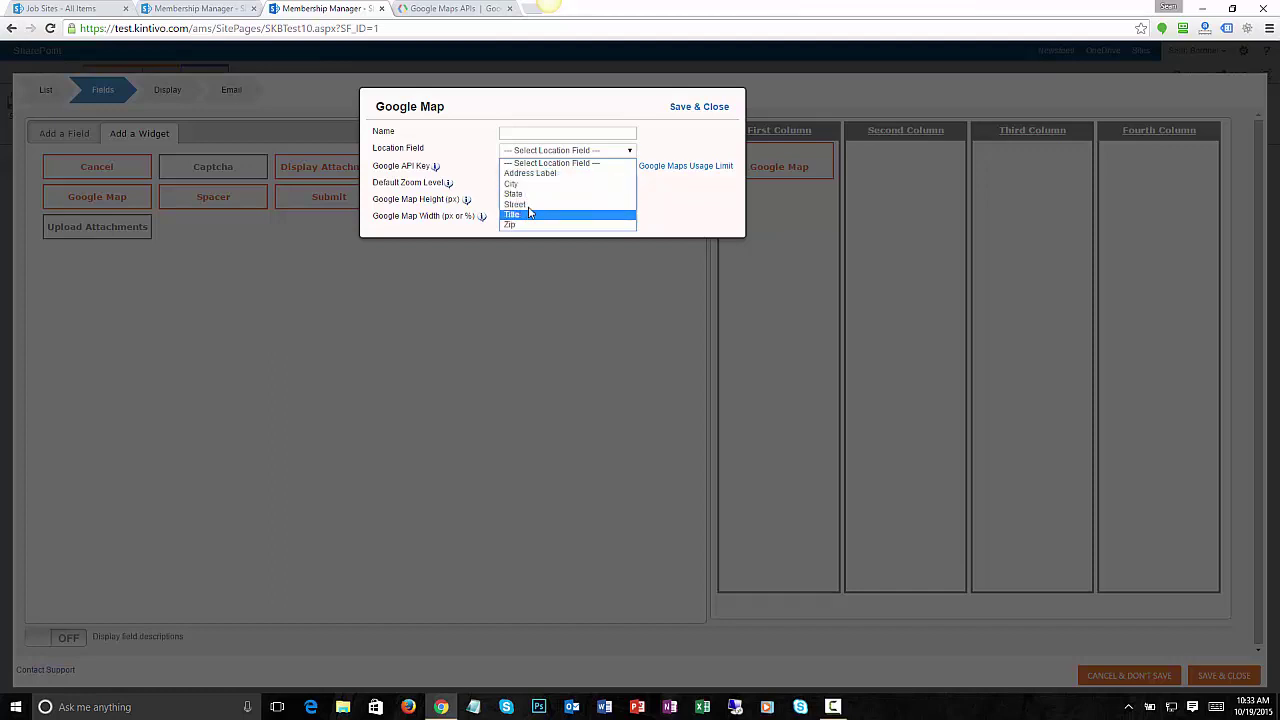
key("Up")
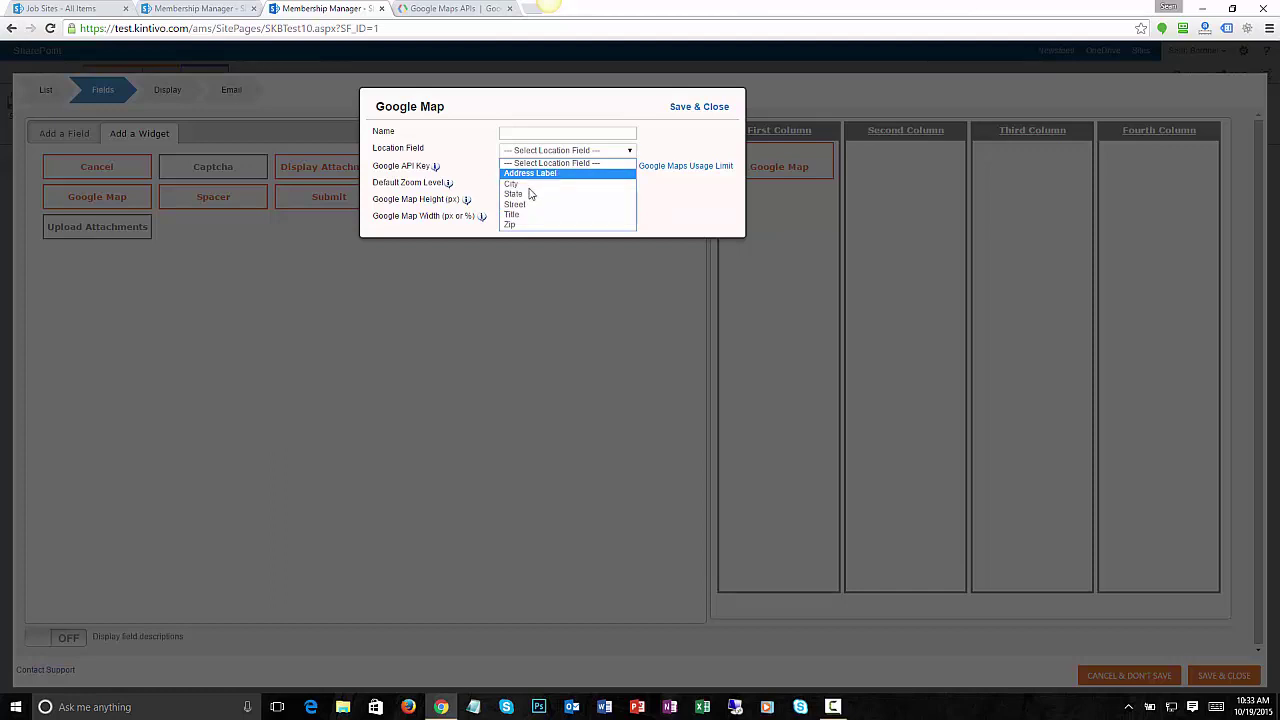
key("Up")
left_click(535, 175)
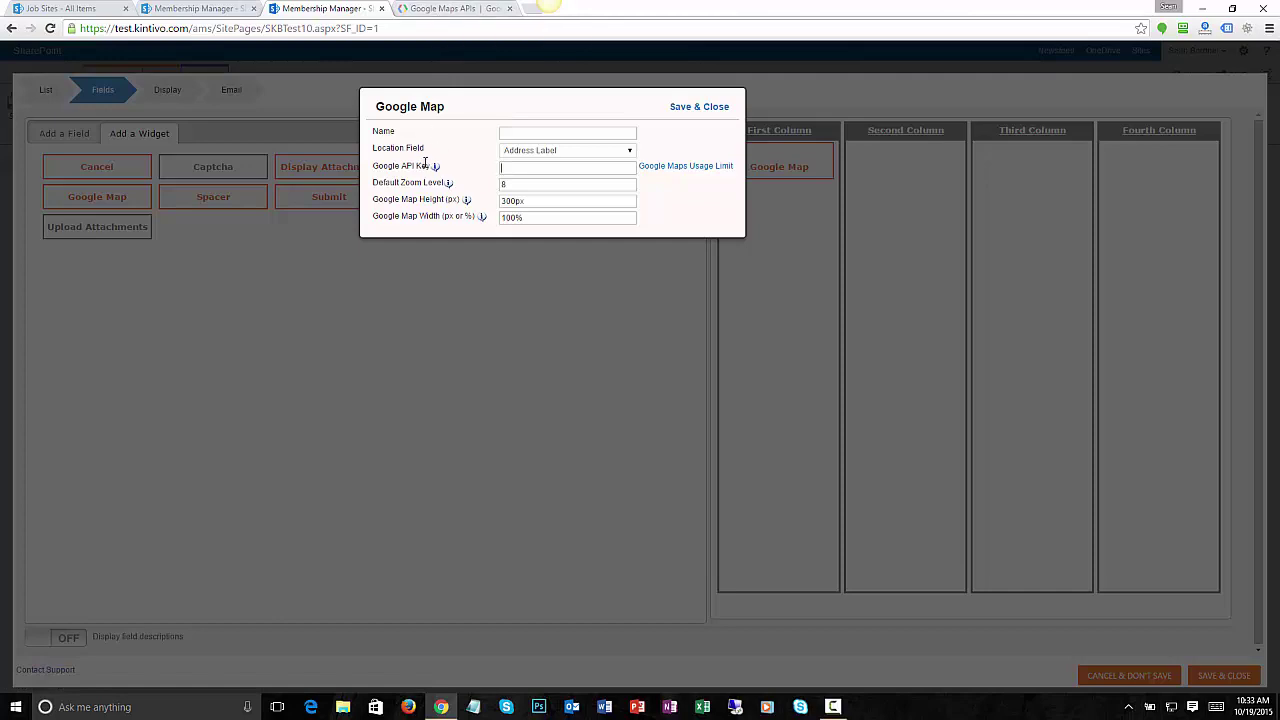
Step: Read the map load threshold on the Google Maps API usage limits page, and return to the widget settings
left_click(447, 10)
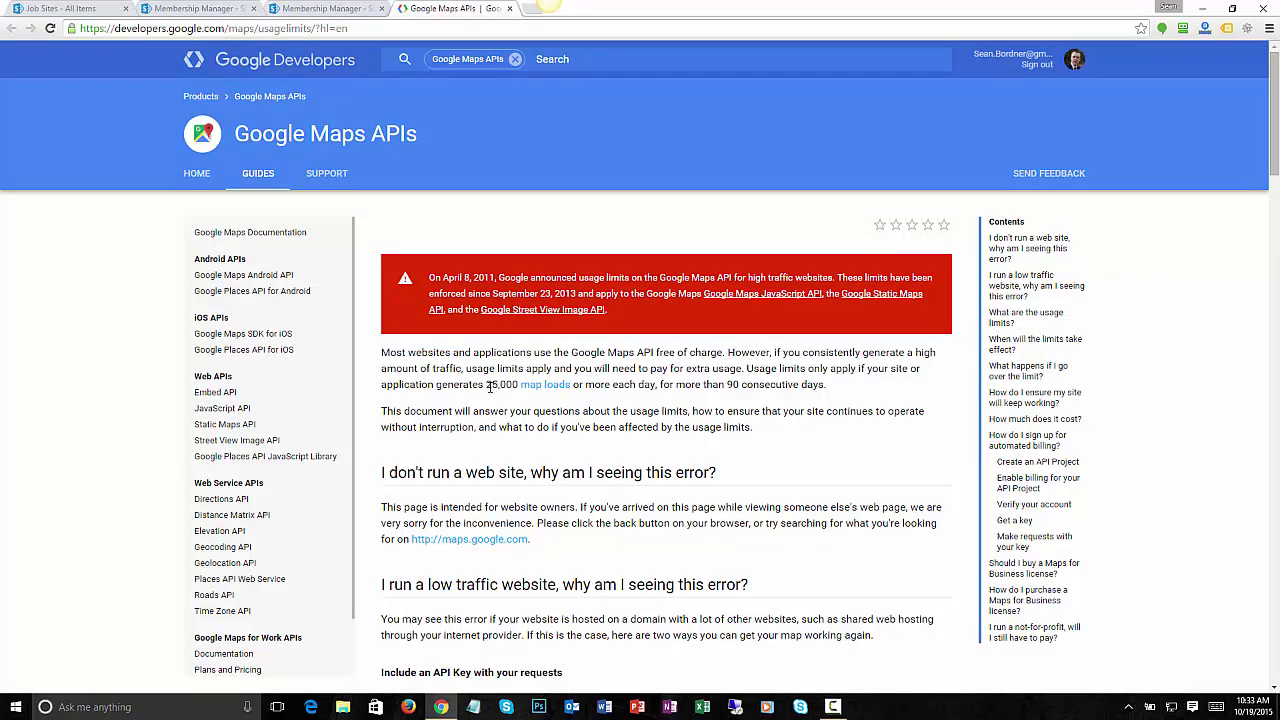
left_click_drag(486, 386, 907, 394)
left_click(907, 394)
left_click(318, 10)
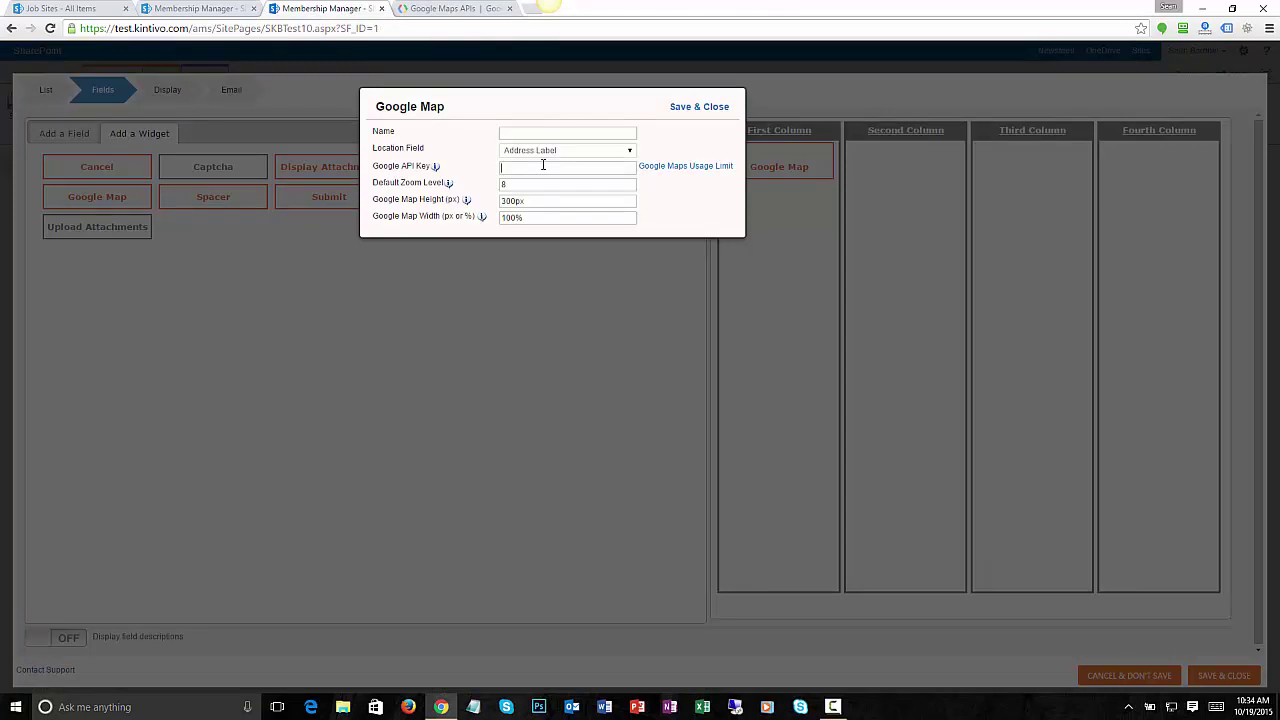
Step: Go through the Google Map widget's default zoom level, height and width settings, and save the widget
left_click(517, 184)
left_click_drag(528, 201, 500, 201)
left_click(533, 214)
triple_click(526, 219)
left_click(533, 201)
left_click(684, 107)
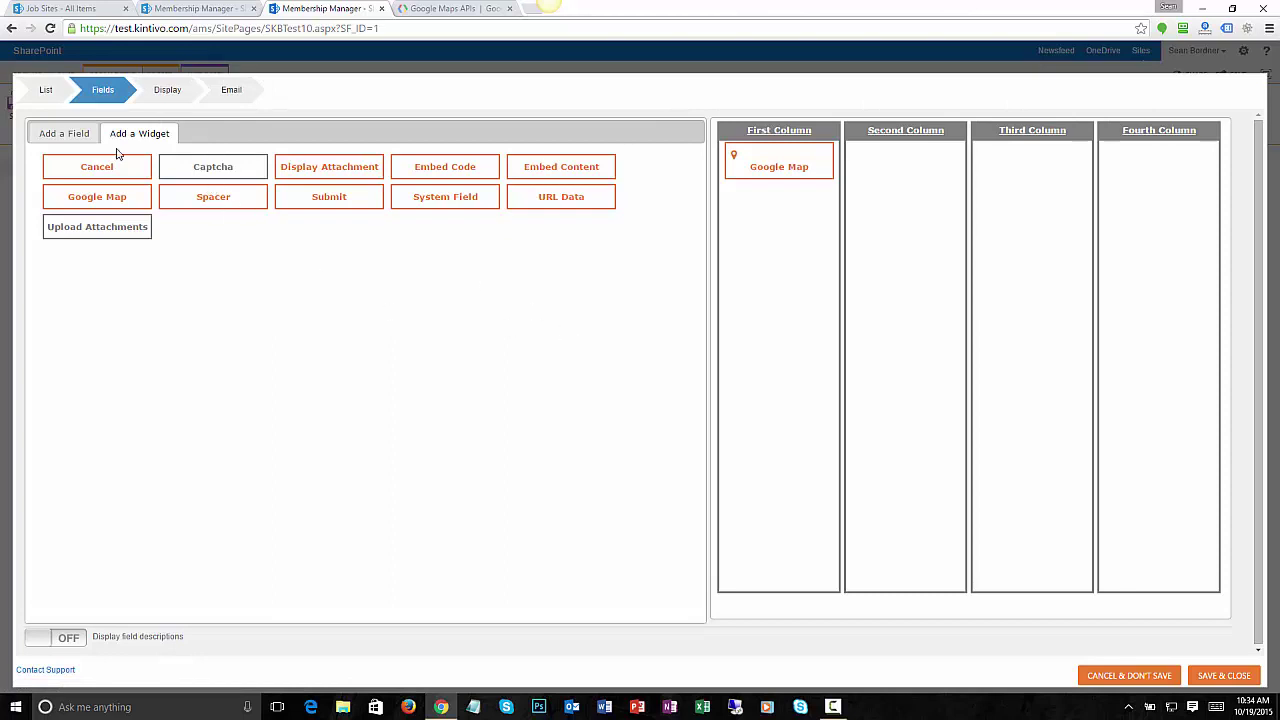
Step: Look over the fields and widgets available for the form, and view the finished job location map page
left_click(84, 137)
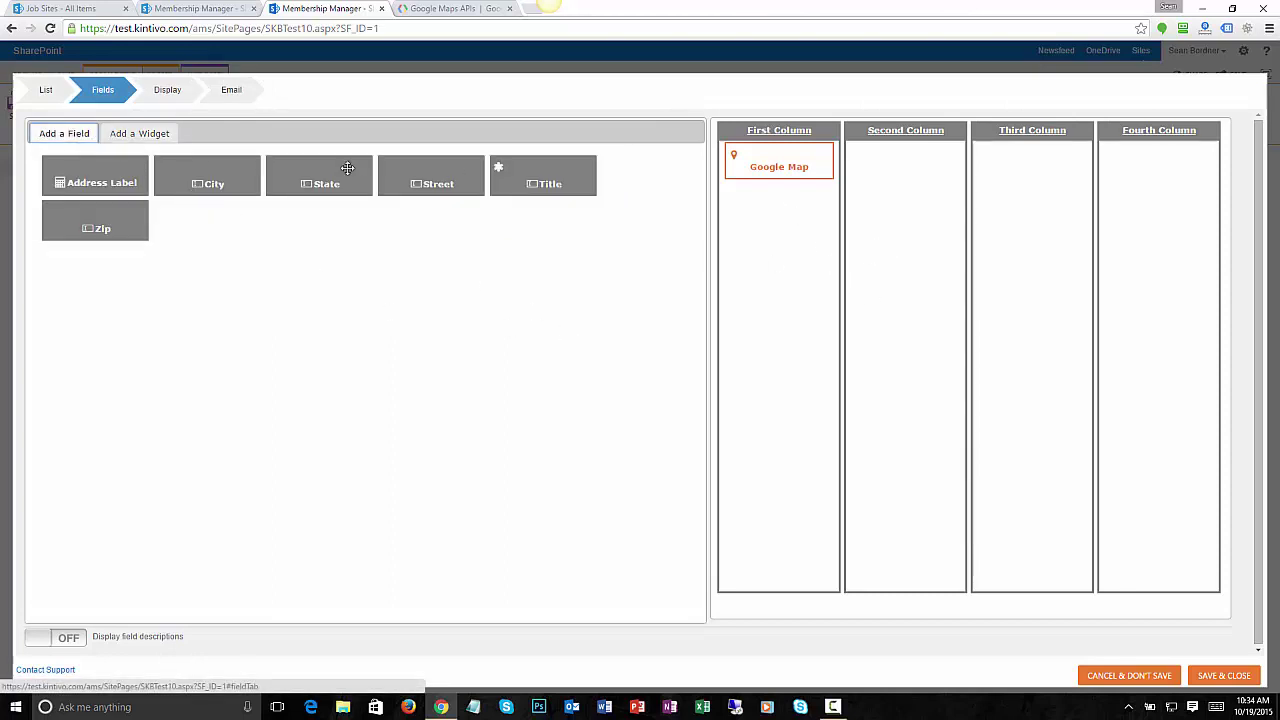
left_click(142, 139)
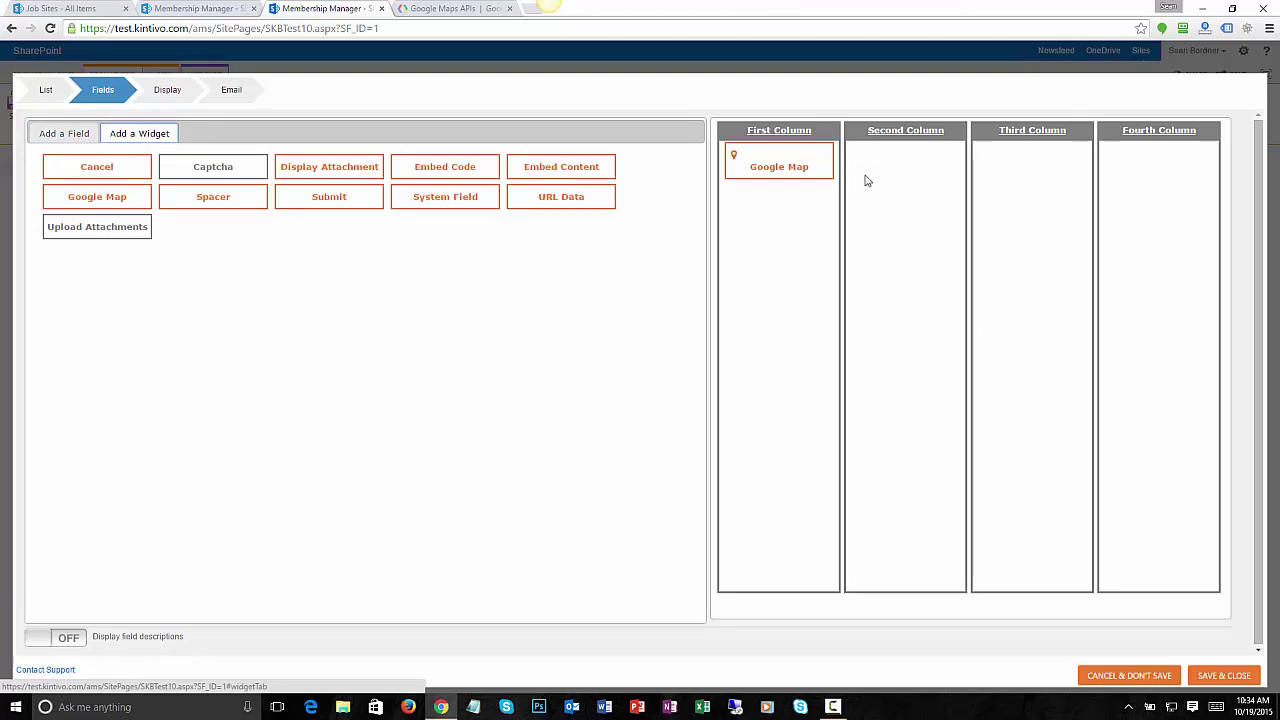
left_click(227, 9)
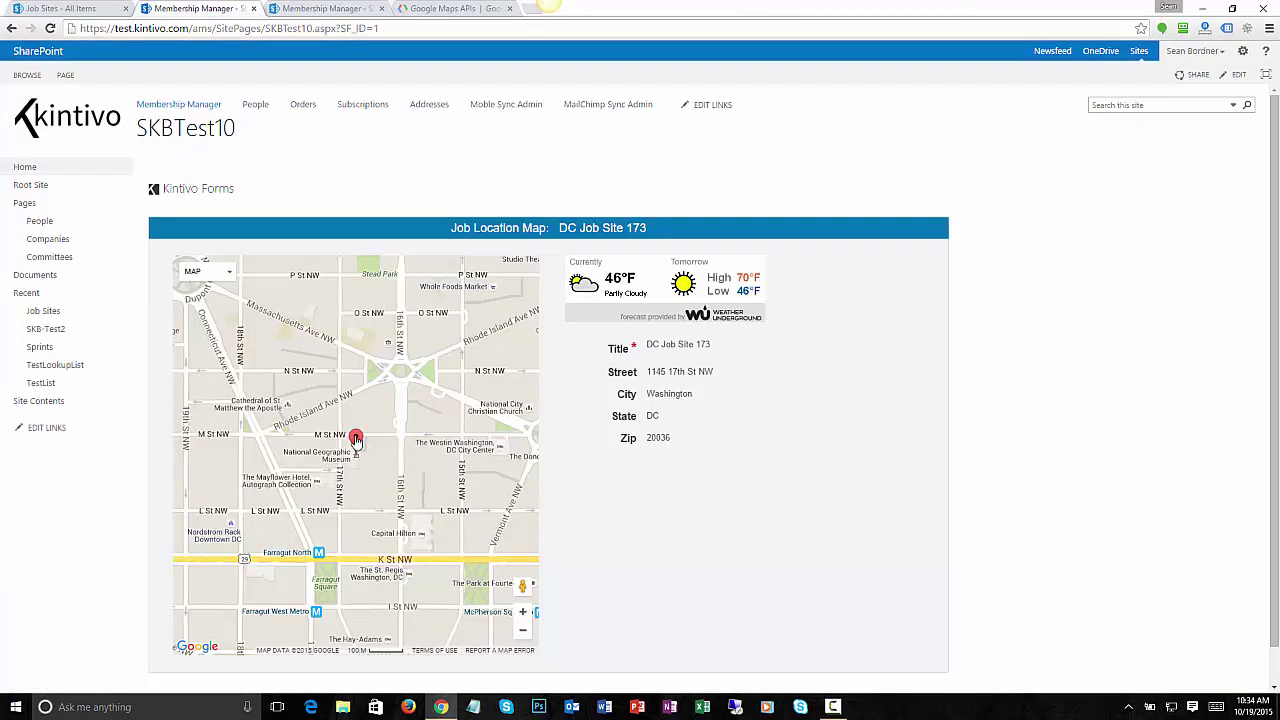
Step: Check AK Job Site 39 in the Job Sites list and load its map page with SF_ID=3 in the page address
left_click(60, 9)
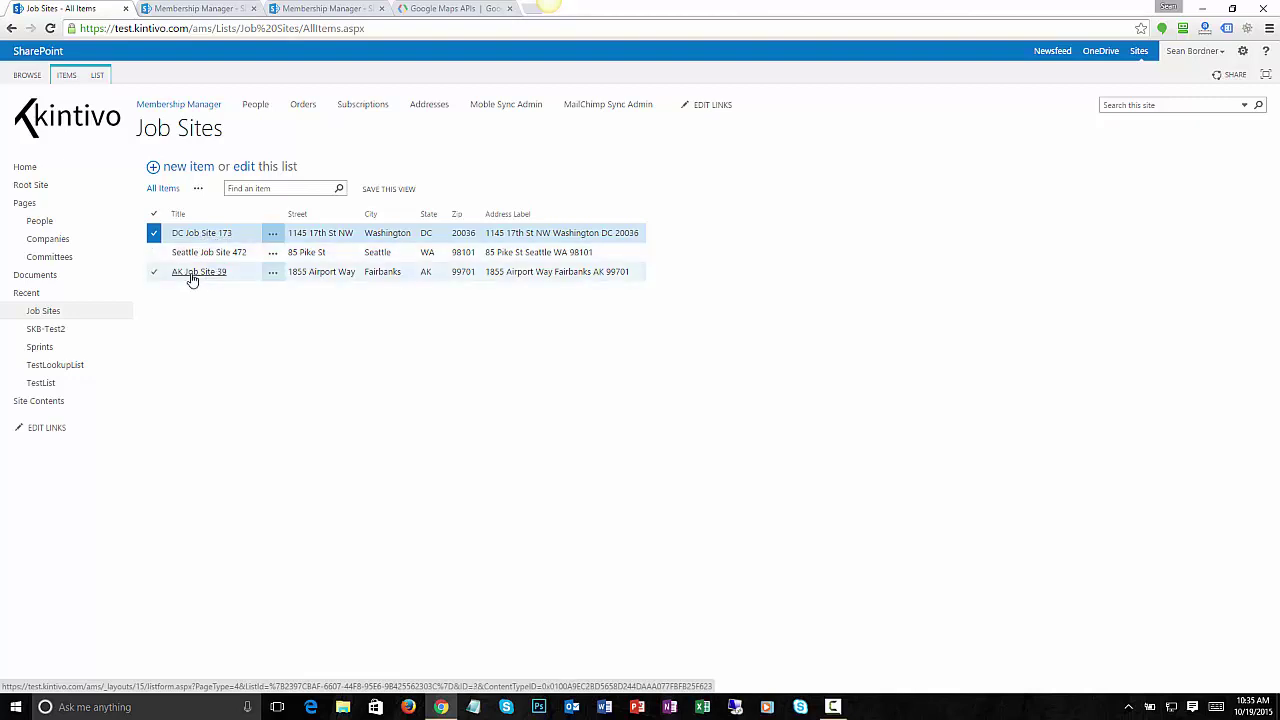
left_click(230, 18)
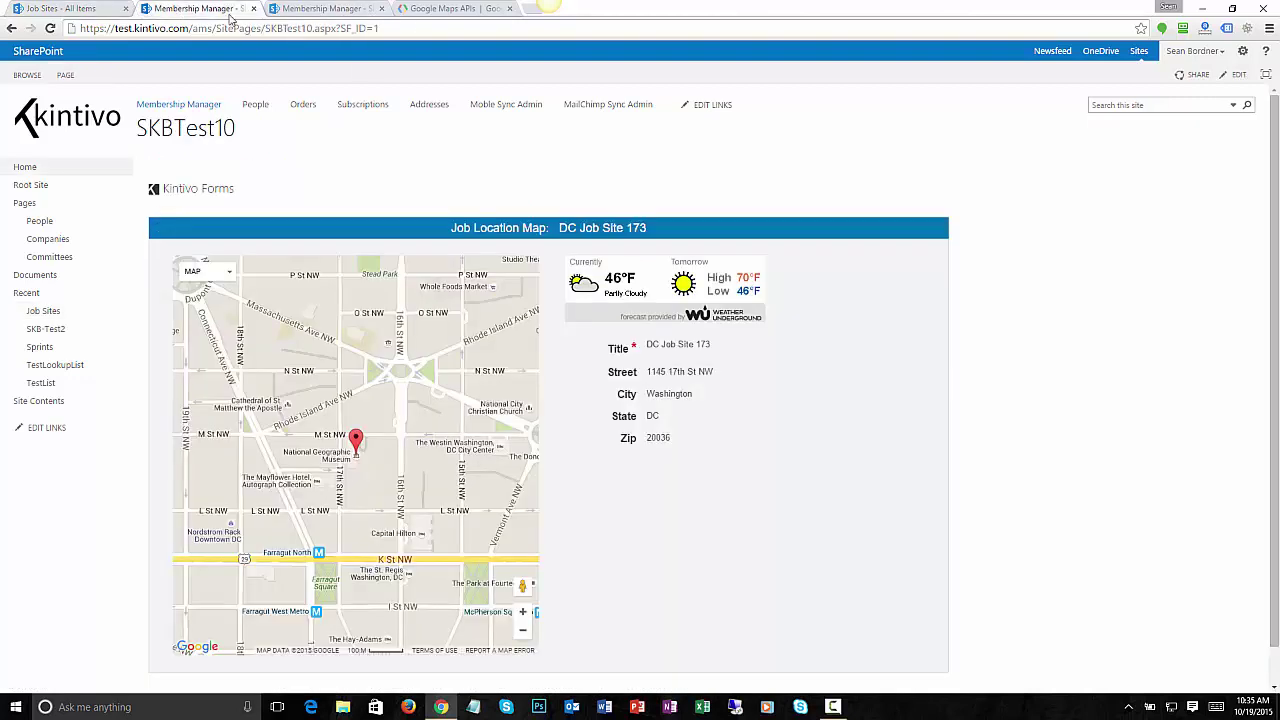
left_click(389, 28)
left_click(405, 29)
key("BackSpace")
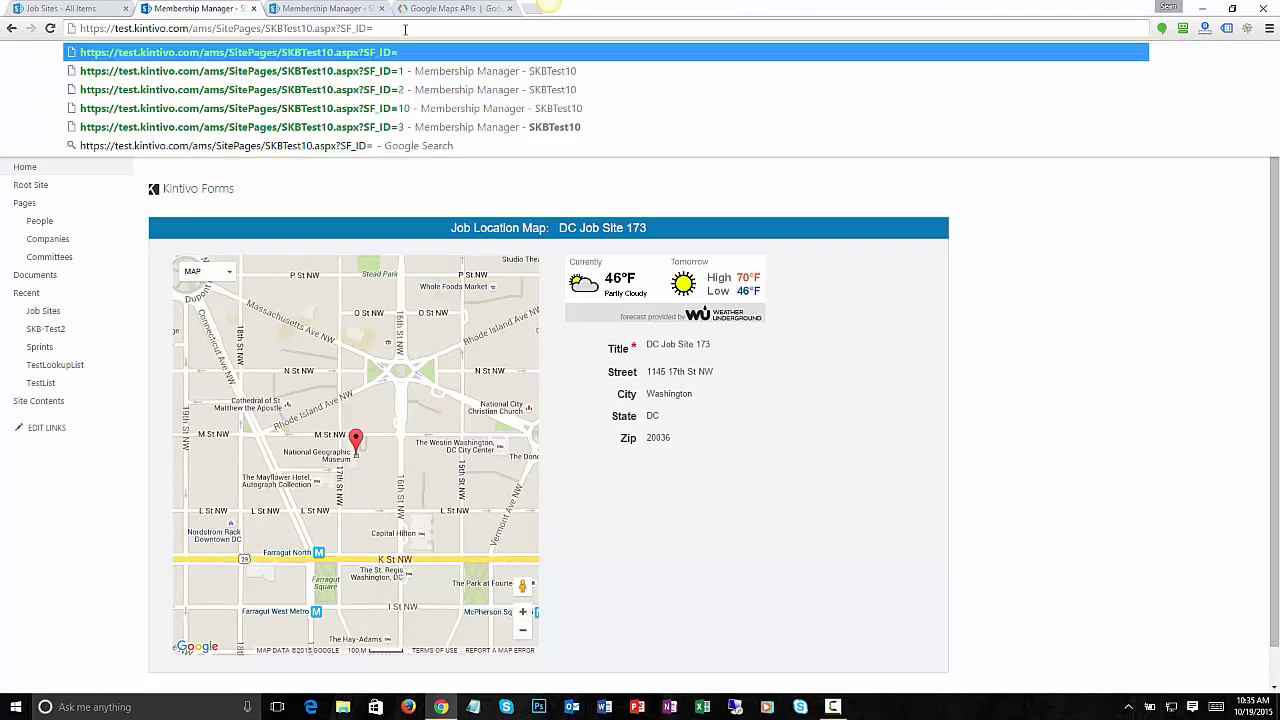
type("3")
key("Return")
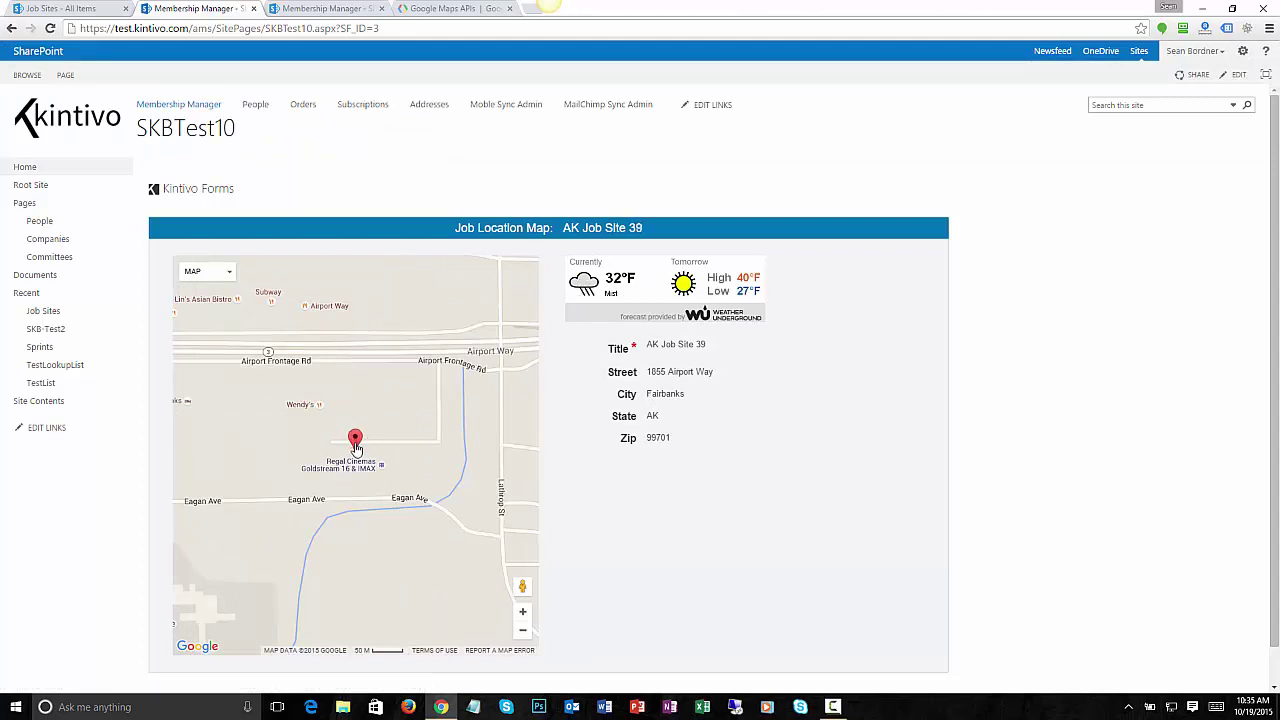
Step: Load the map page for the second job site by changing the page address to SF_ID=2
left_click(390, 28)
key("BackSpace")
type("2")
key("Return")
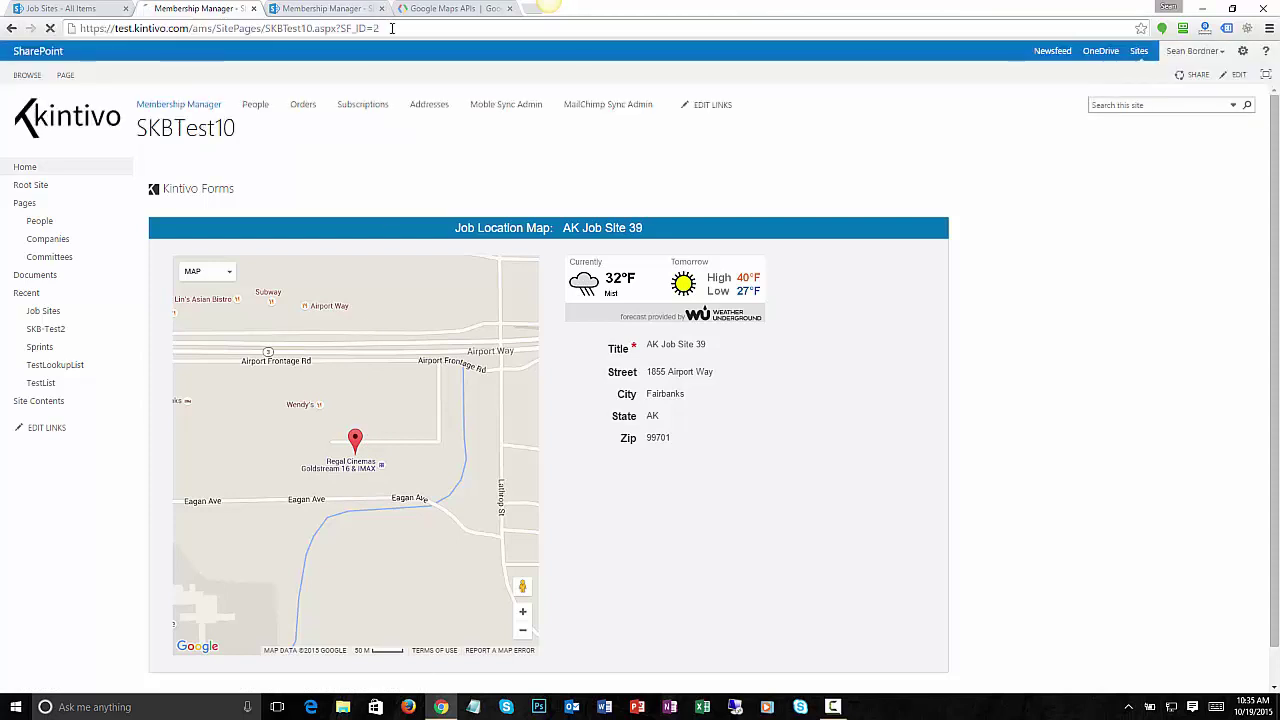